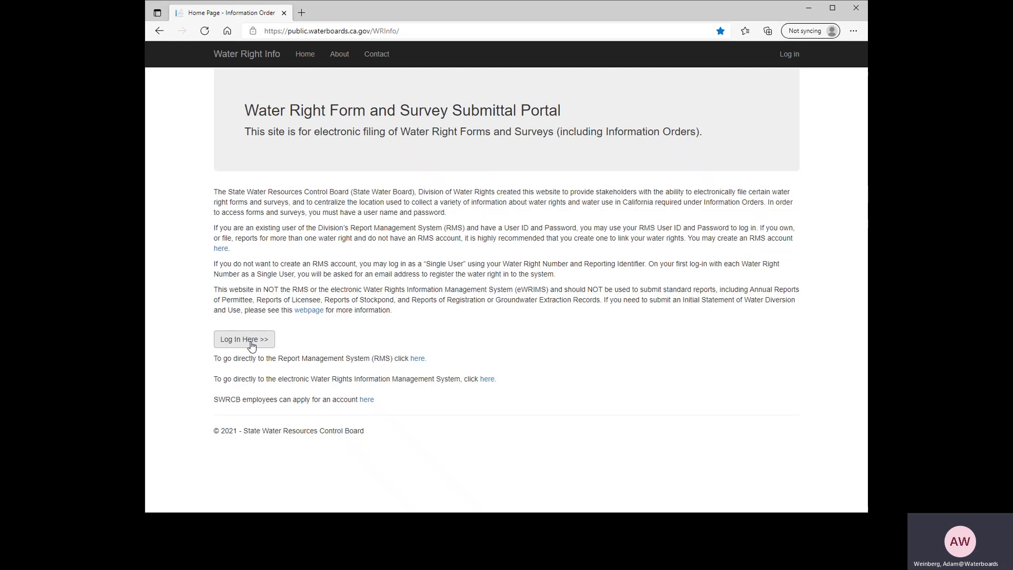
- Log in with the water right number as login and the reporting identifier as password
left_click(251, 346)
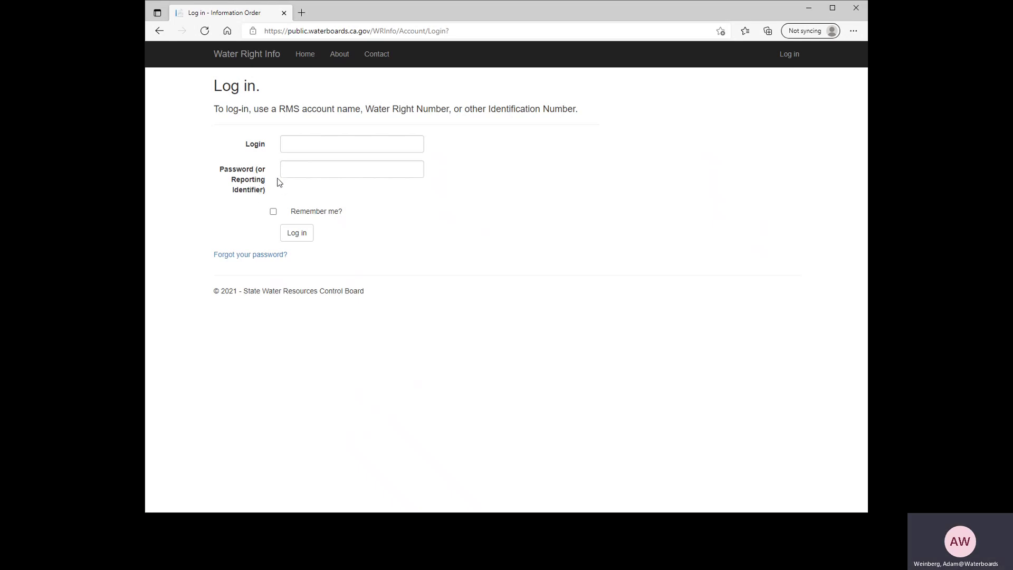
left_click(291, 142)
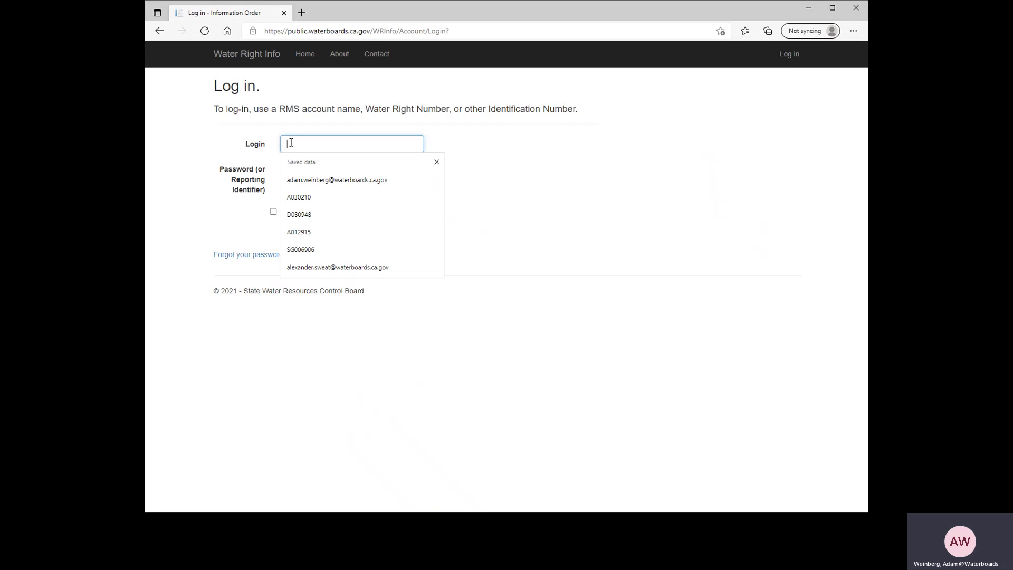
left_click(325, 125)
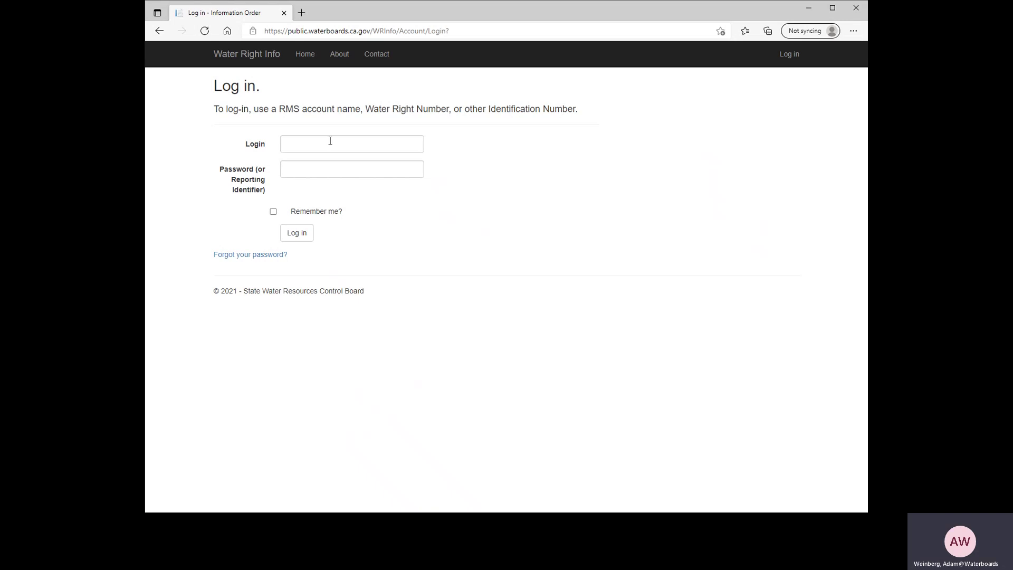
left_click(330, 141)
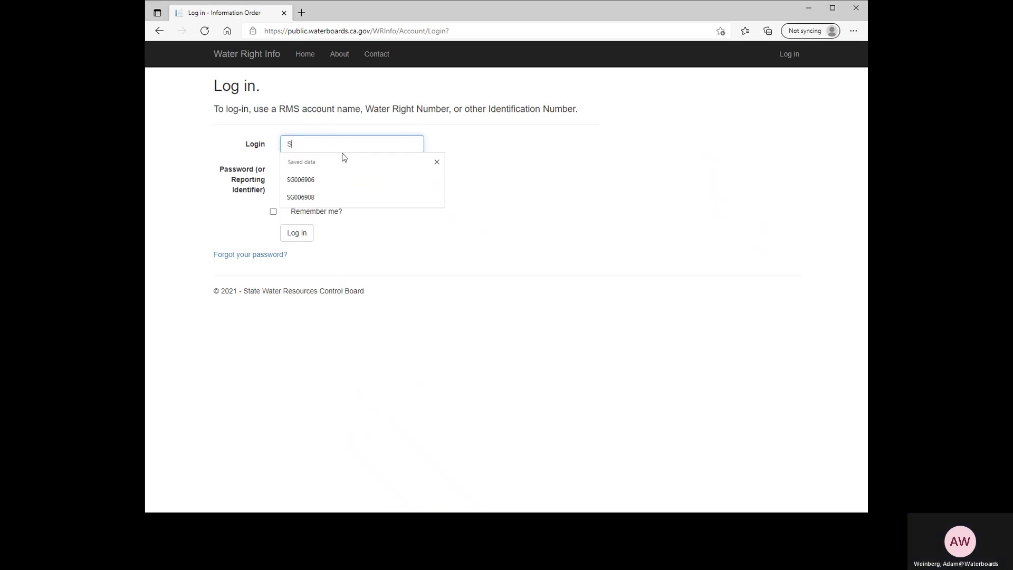
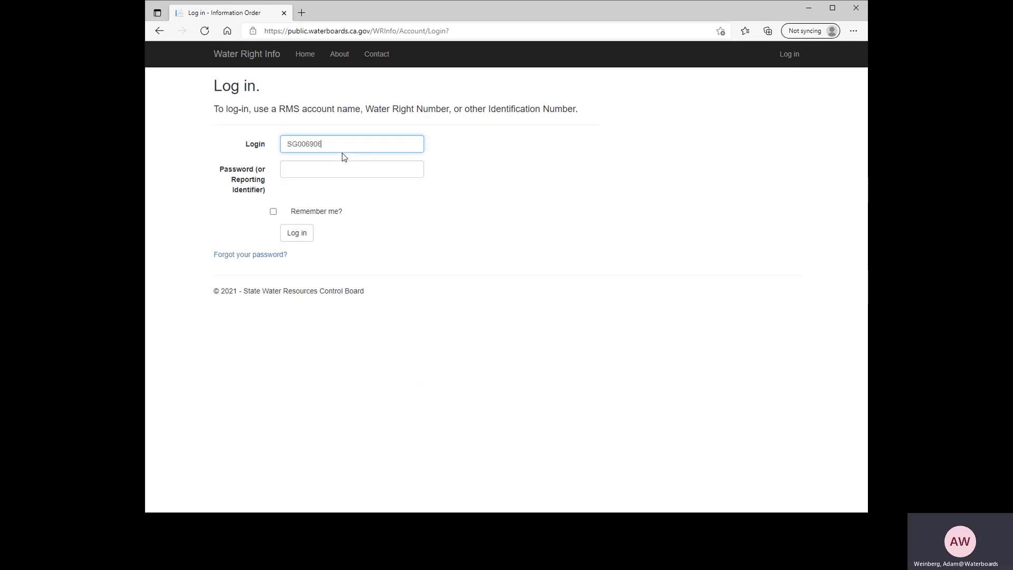
left_click(295, 170)
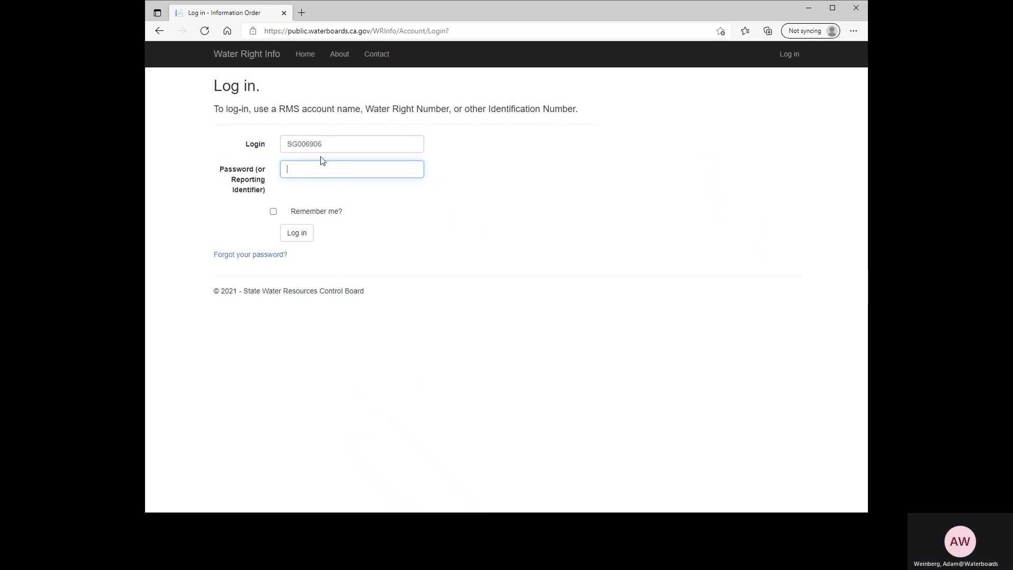
type("•••")
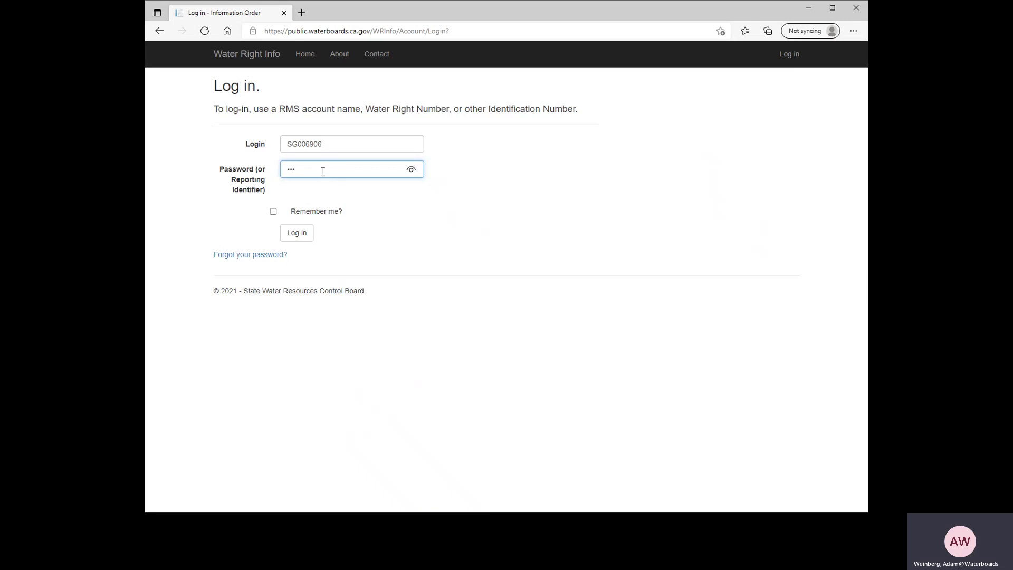
type("••")
left_click(296, 238)
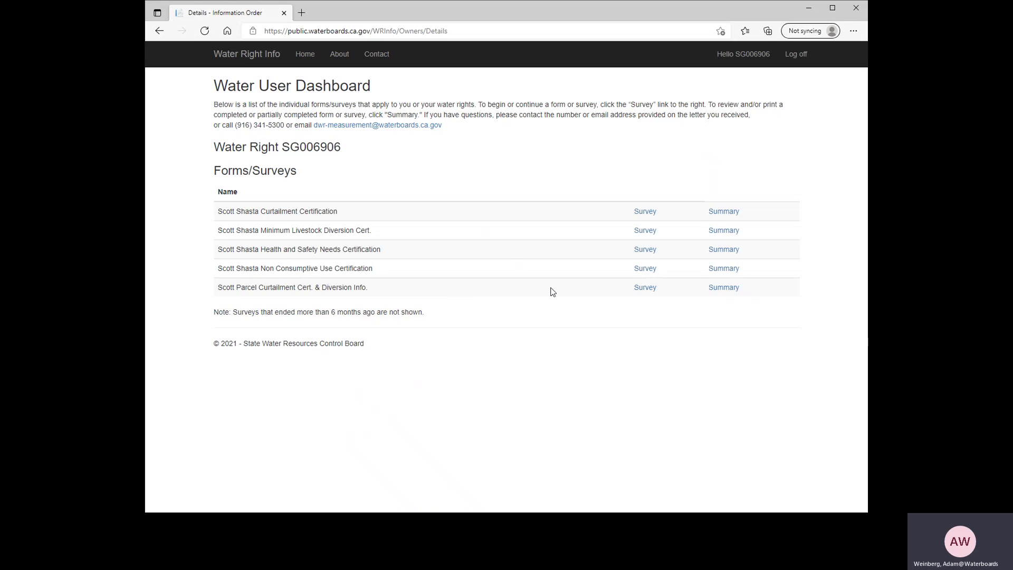
- Start the Scott Parcel Curtailment Cert. & Diversion Info. survey from the dashboard and continue past its introduction
left_click(646, 290)
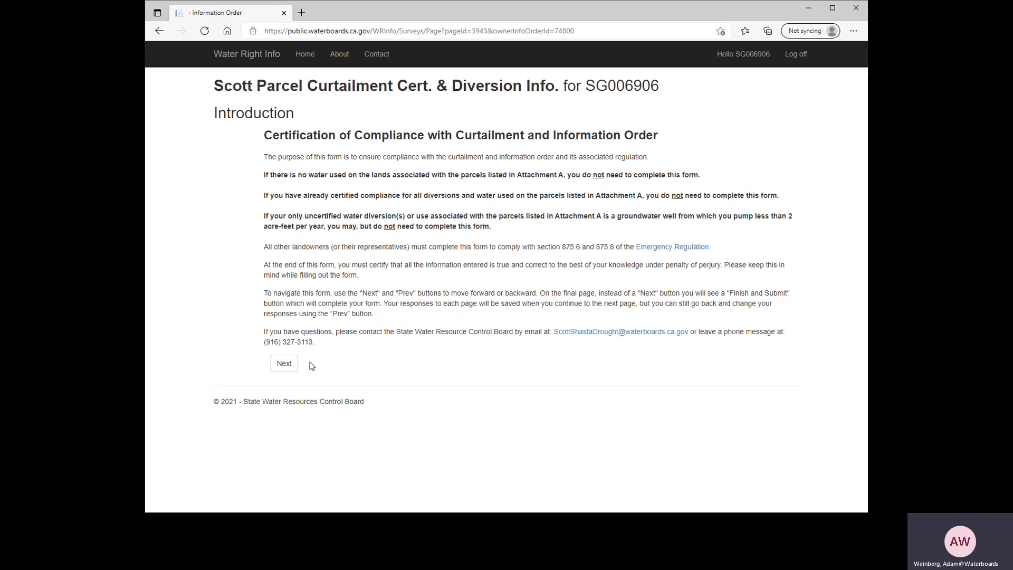
left_click(285, 364)
- Go to Contact Information, return to the introduction, then come forward to Contact Information again
left_click(286, 365)
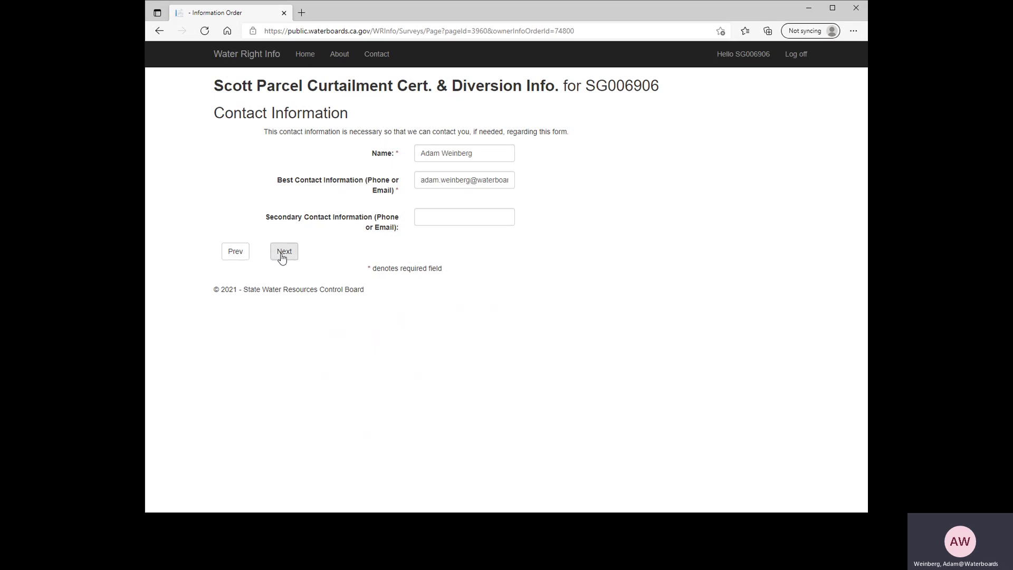
left_click(237, 252)
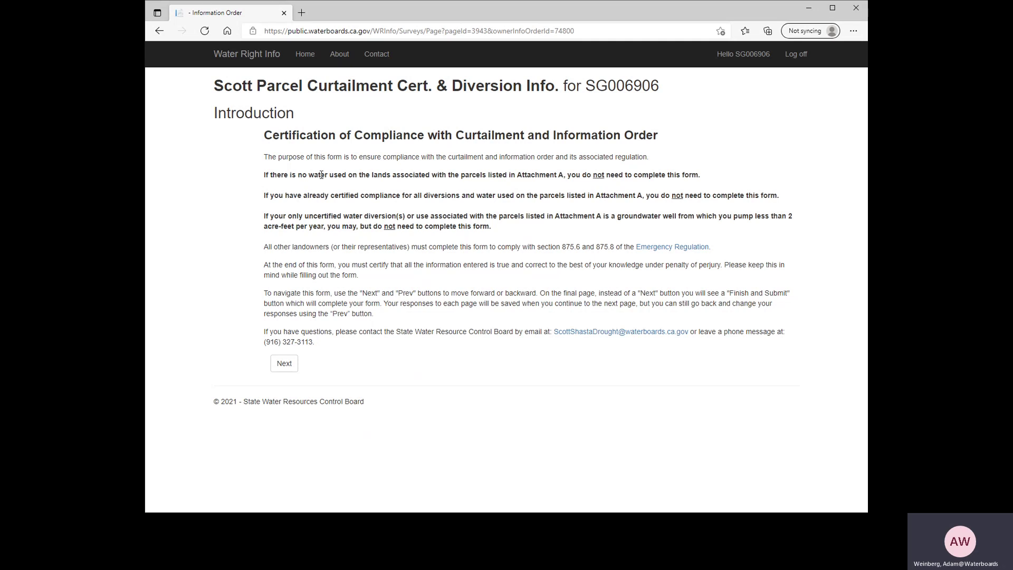
left_click(285, 369)
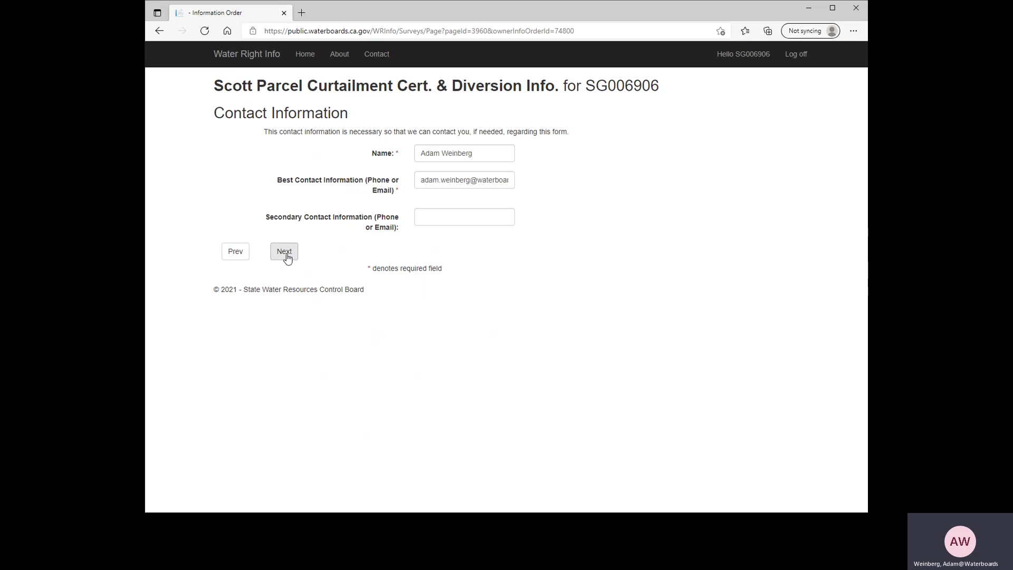
- Pass the Type of Water Right and Use page, groundwater kept checked, to Curtailment Certification
left_click(285, 257)
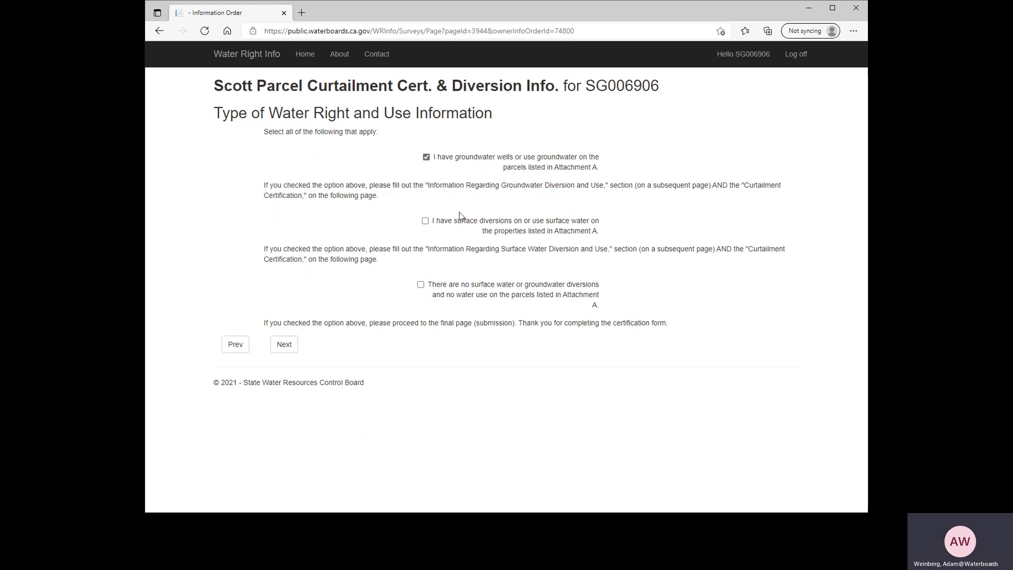
left_click(290, 345)
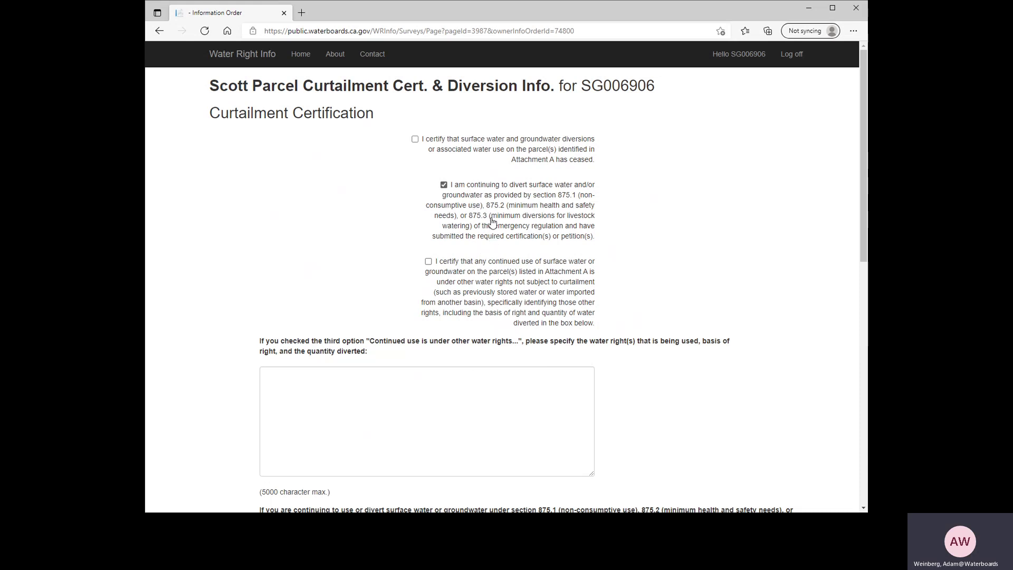
- Scroll to the bottom of the certification page, leaving the alternate-sources description blank
scroll(445, 421, "down", 4)
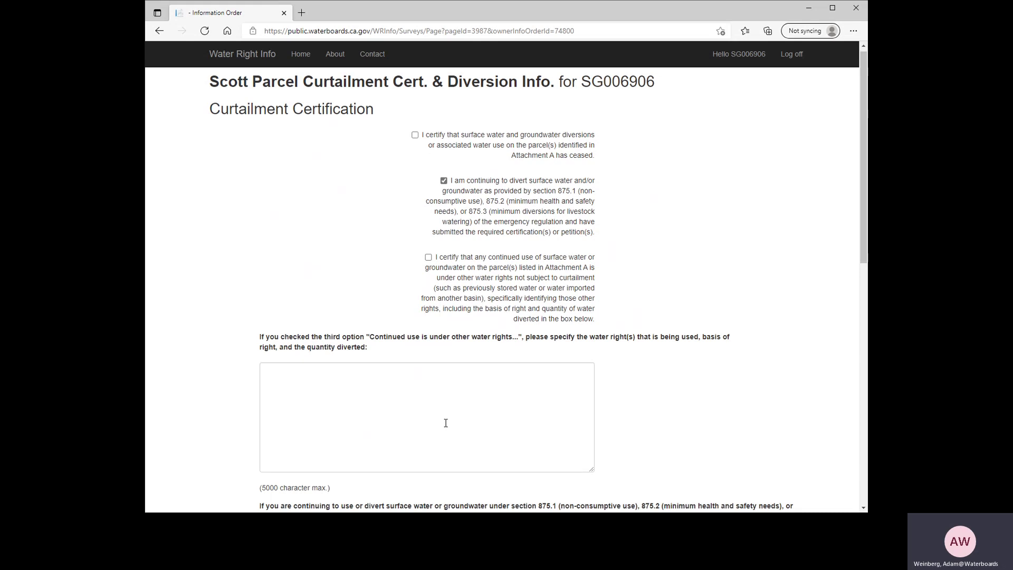
scroll(445, 429, "down", 4)
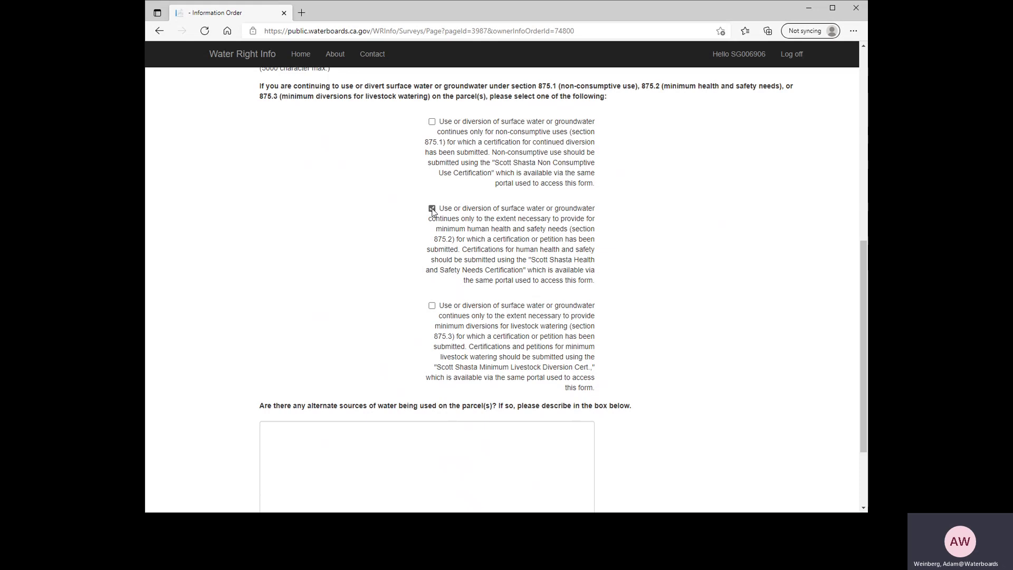
scroll(403, 268, "down", 3)
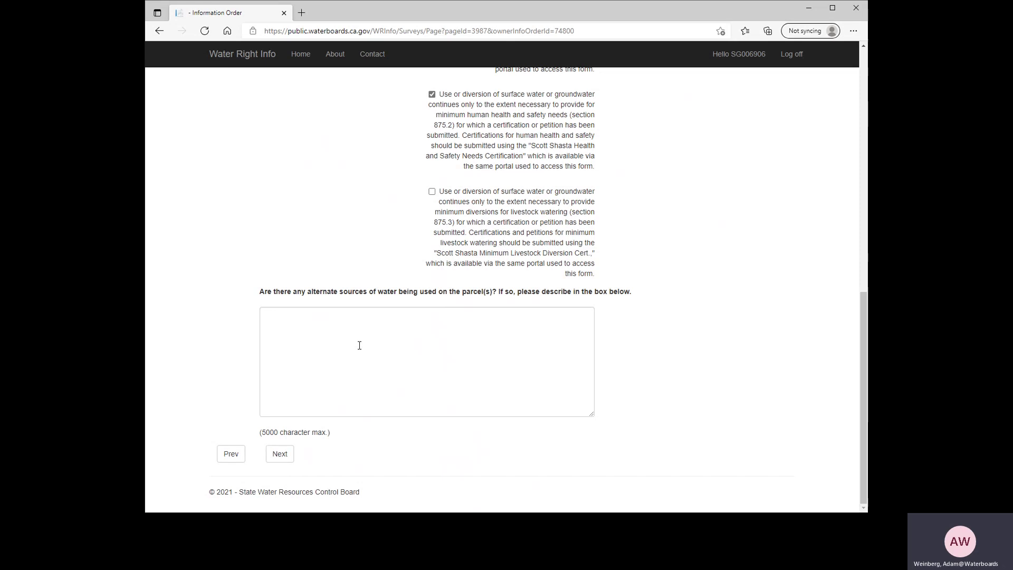
- Open the groundwater diversion page and scroll through its Yes/No questions and parcel text boxes
left_click(280, 455)
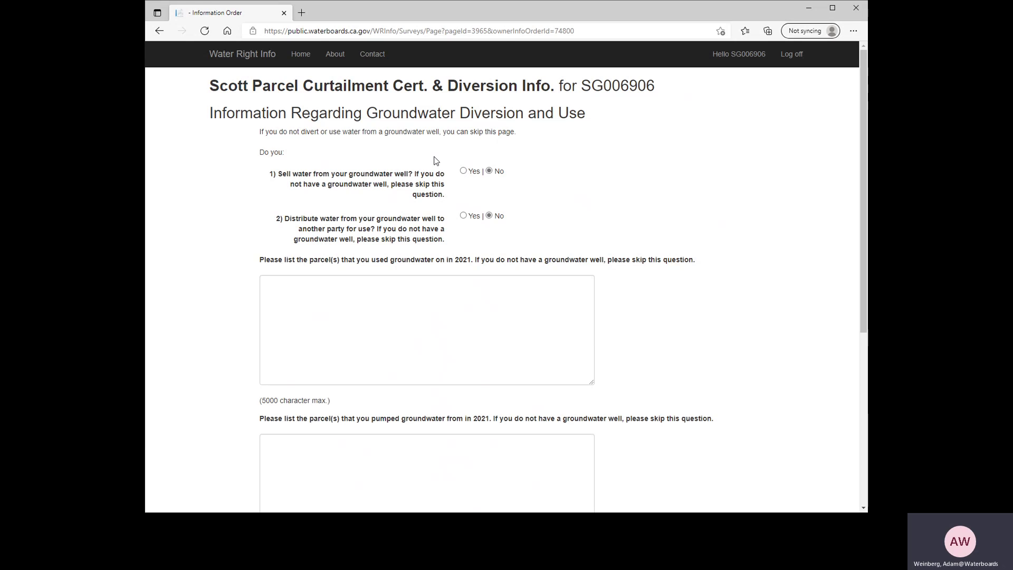
scroll(434, 320, "down", 5)
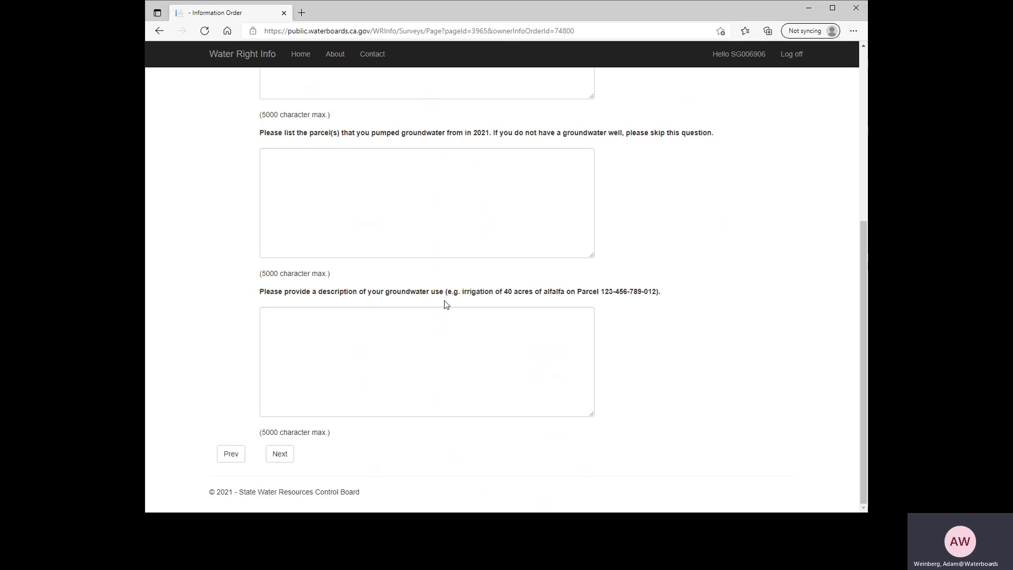
scroll(455, 320, "up", 5)
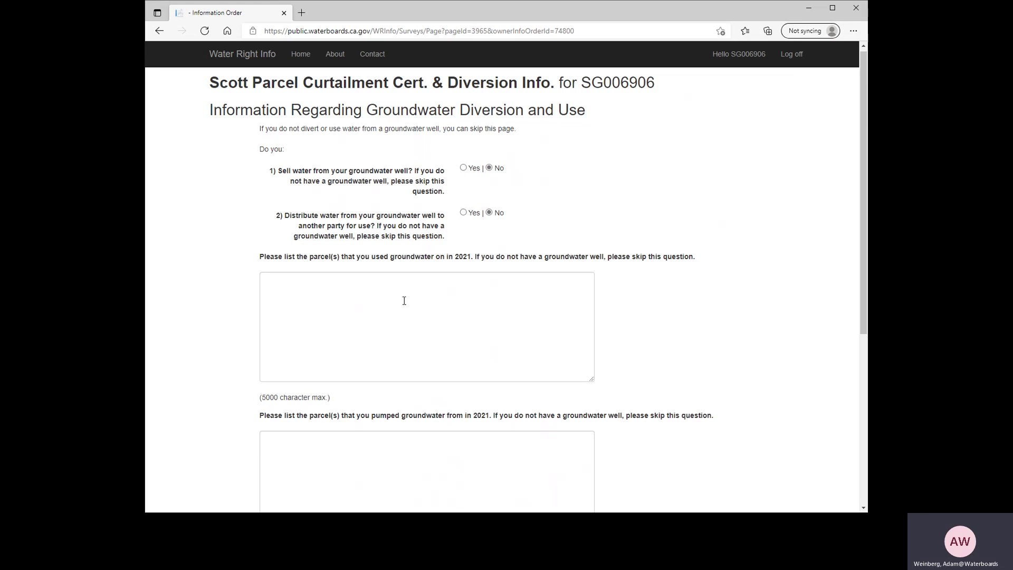
scroll(402, 315, "down", 1)
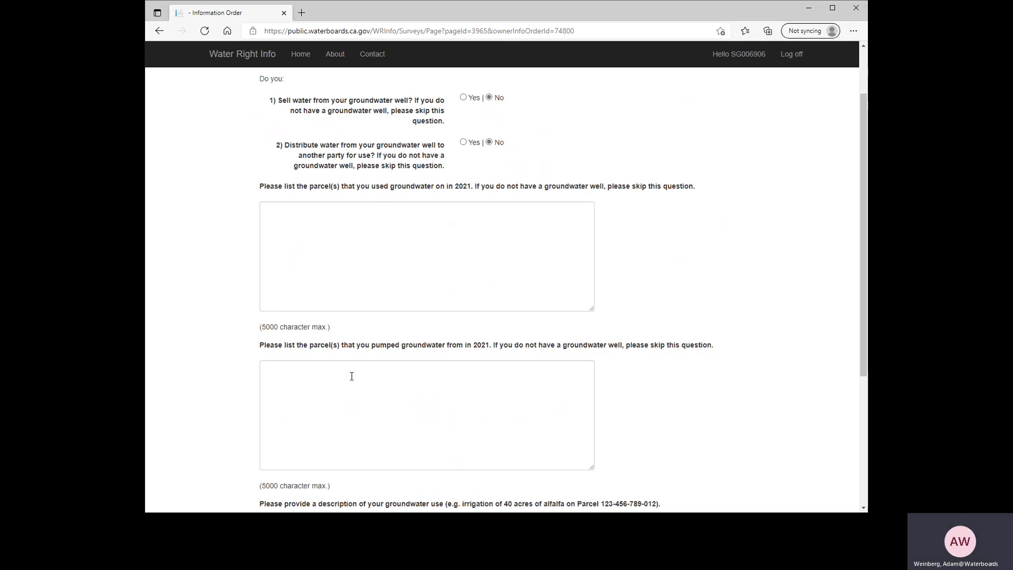
scroll(369, 388, "down", 3)
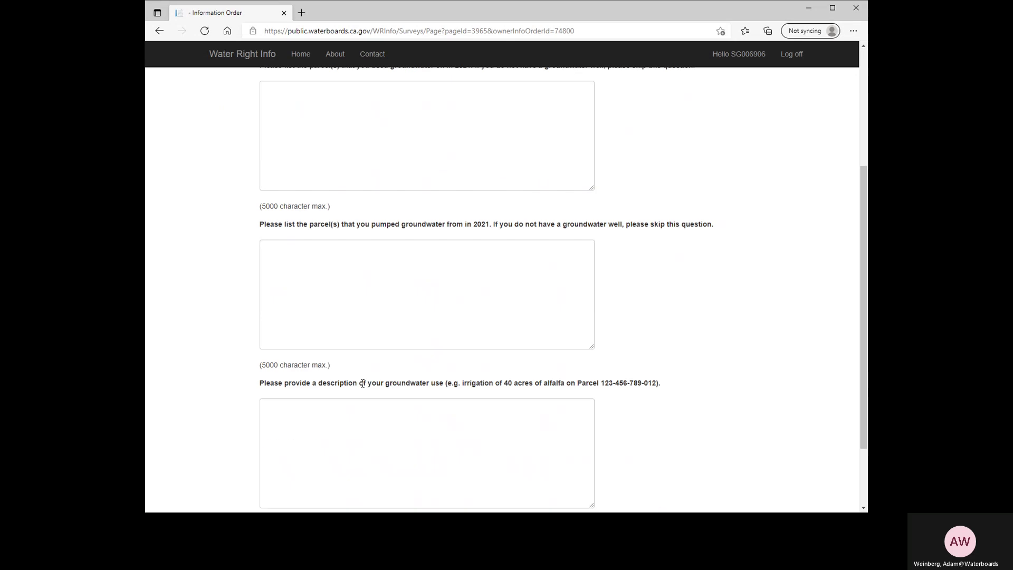
scroll(325, 417, "down", 1)
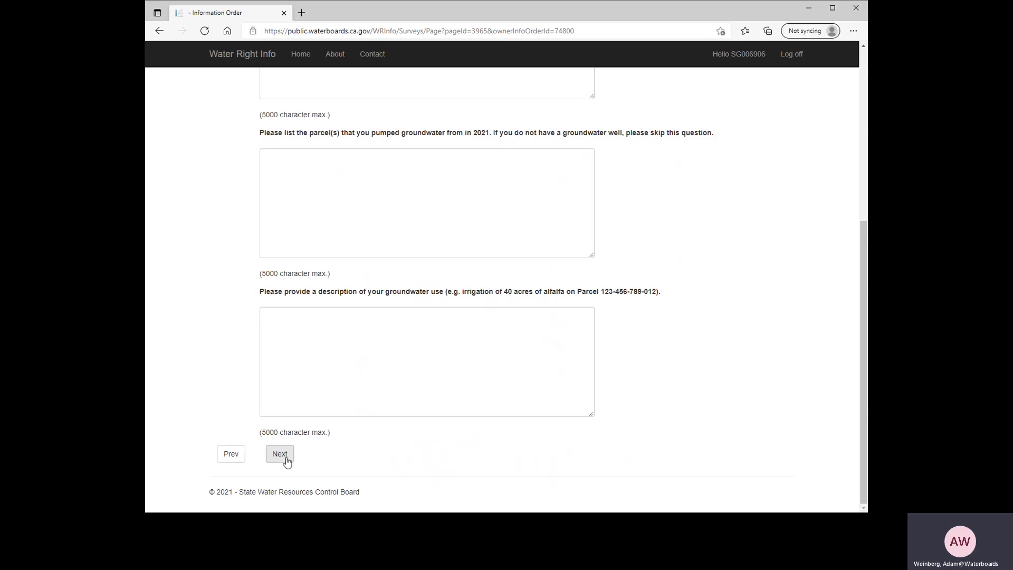
- Continue to the surface water diversion page and scroll through its unchecked water right options
left_click(290, 459)
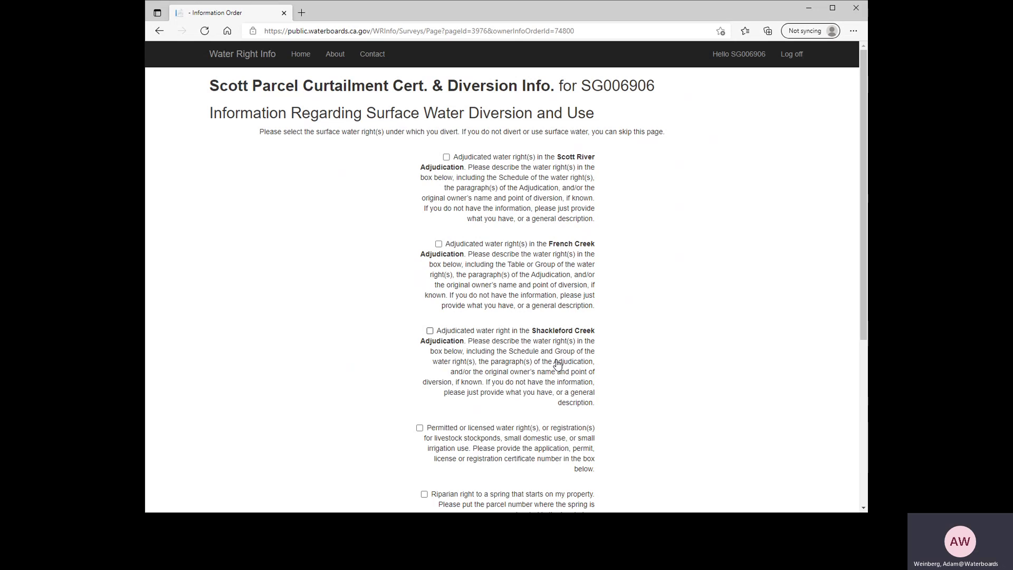
scroll(497, 330, "down", 3)
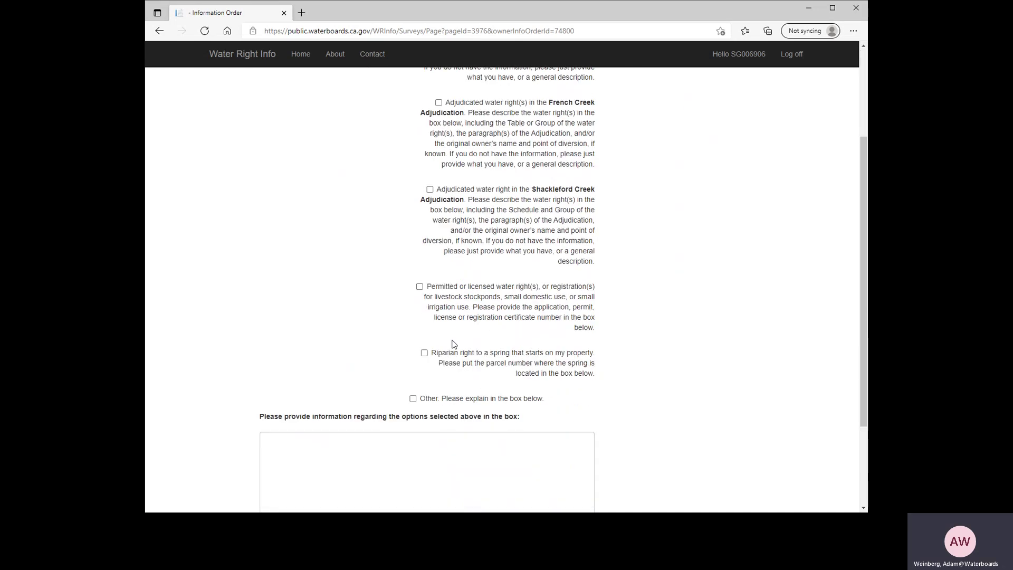
scroll(411, 386, "down", 3)
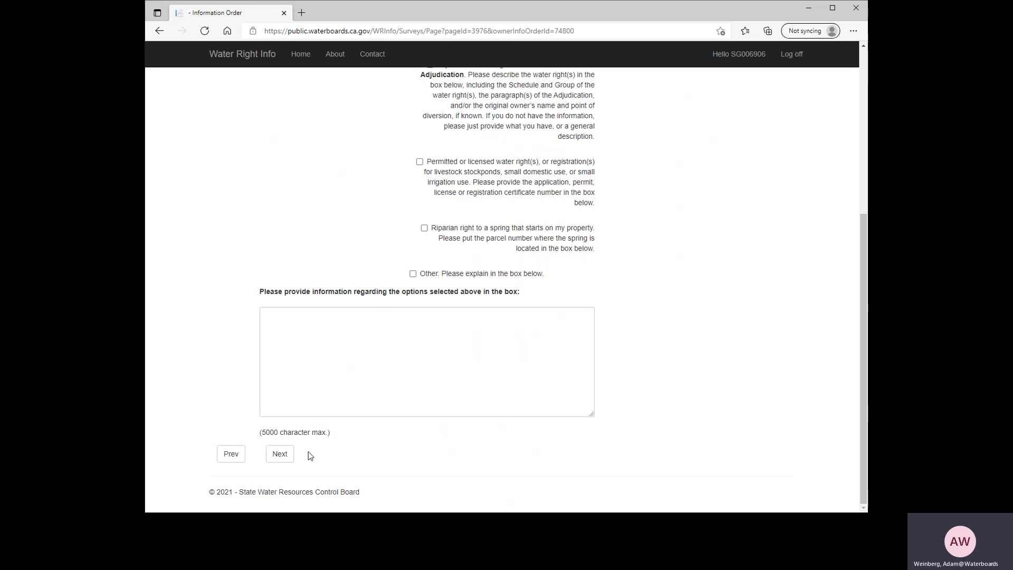
scroll(442, 455, "up", 5)
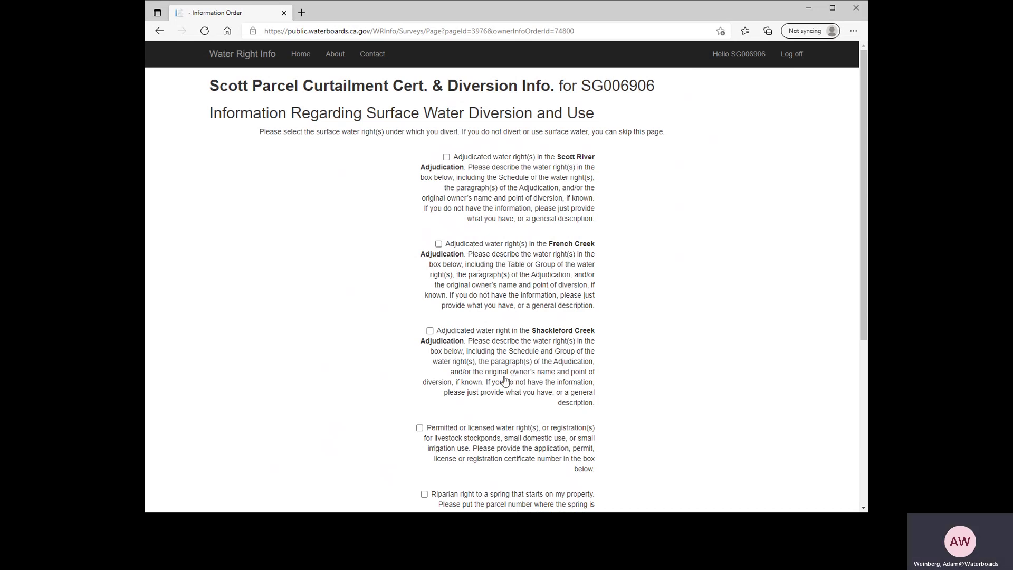
scroll(506, 382, "down", 1)
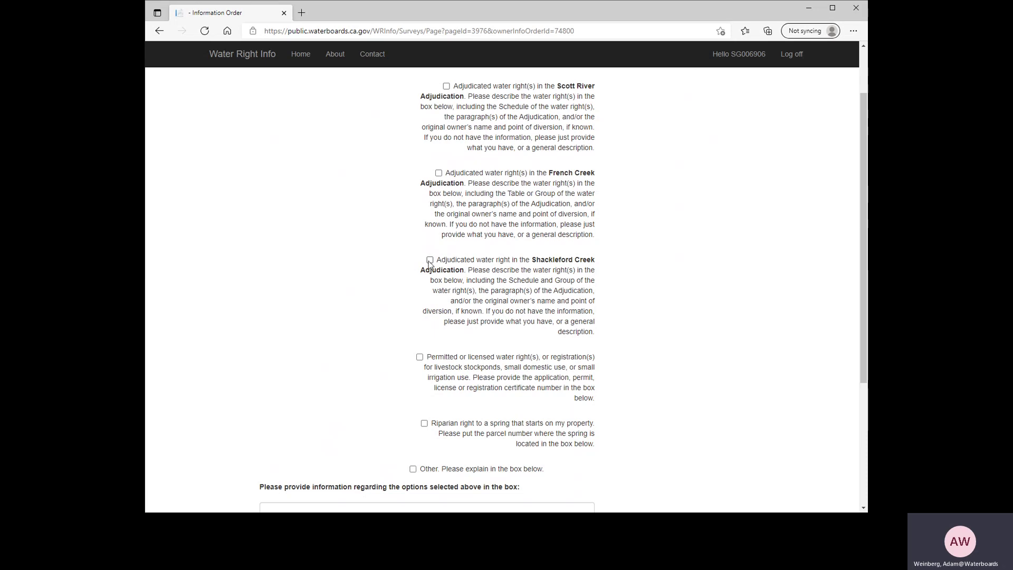
scroll(486, 301, "down", 1)
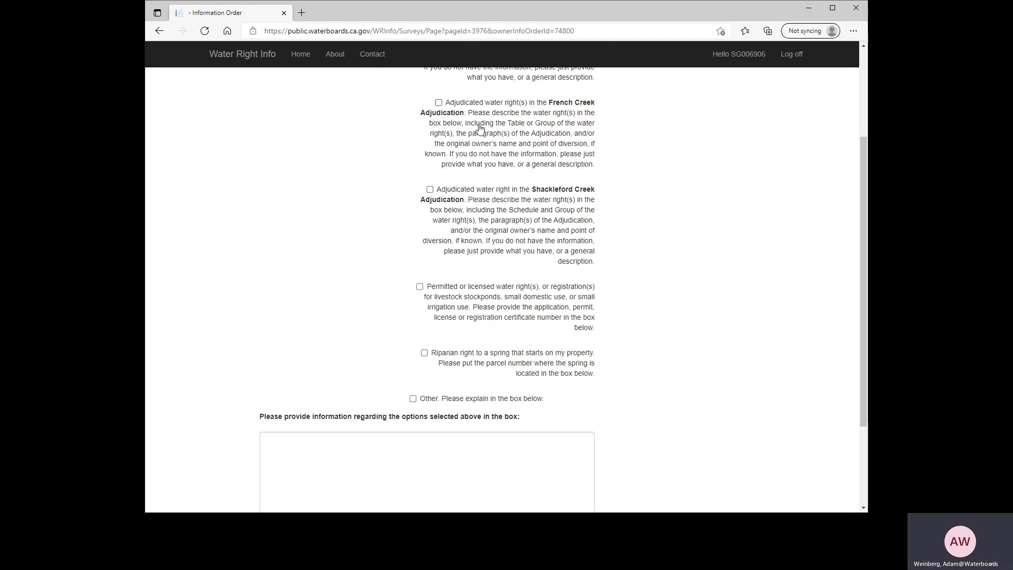
scroll(478, 376, "down", 3)
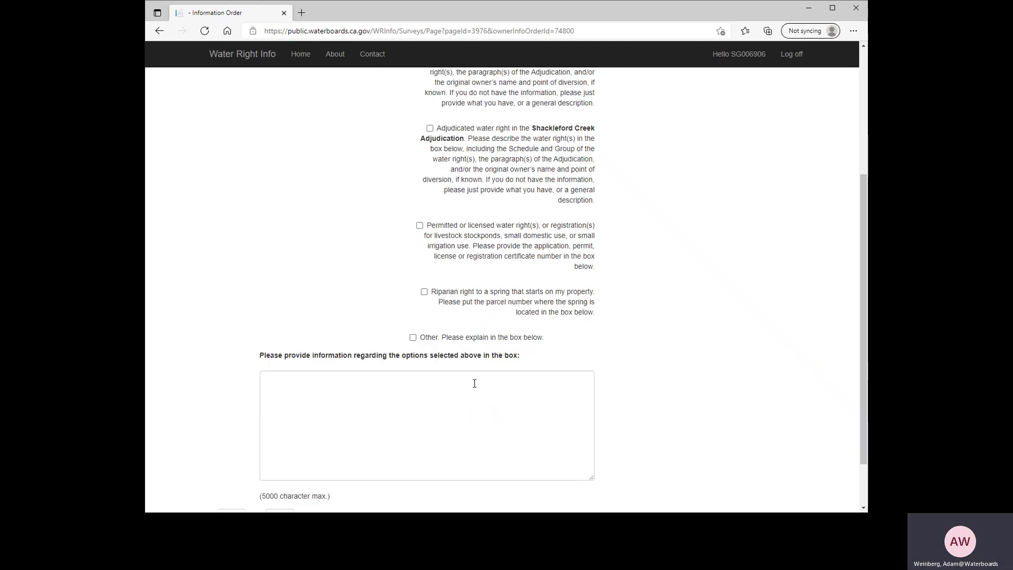
left_click(339, 331)
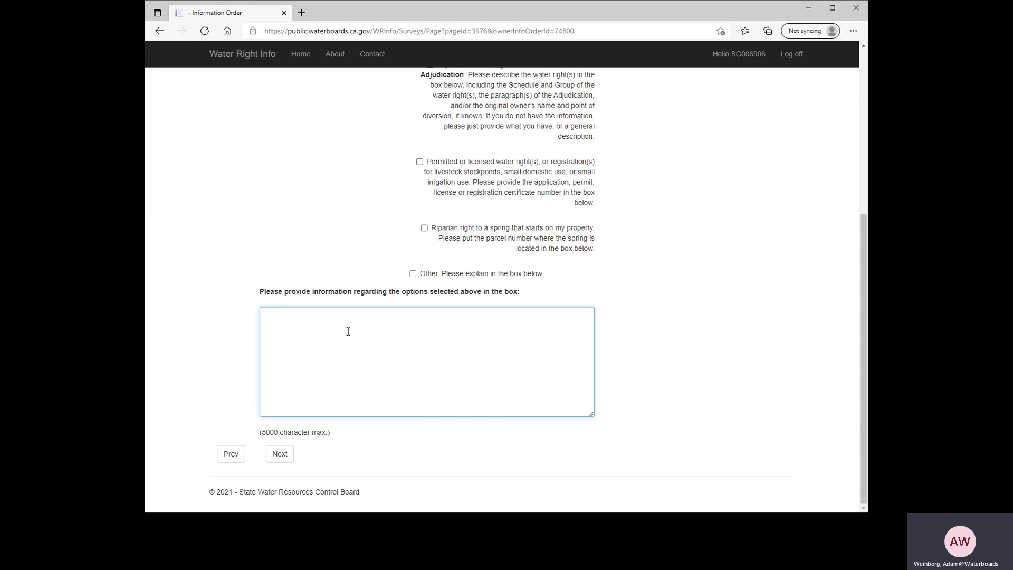
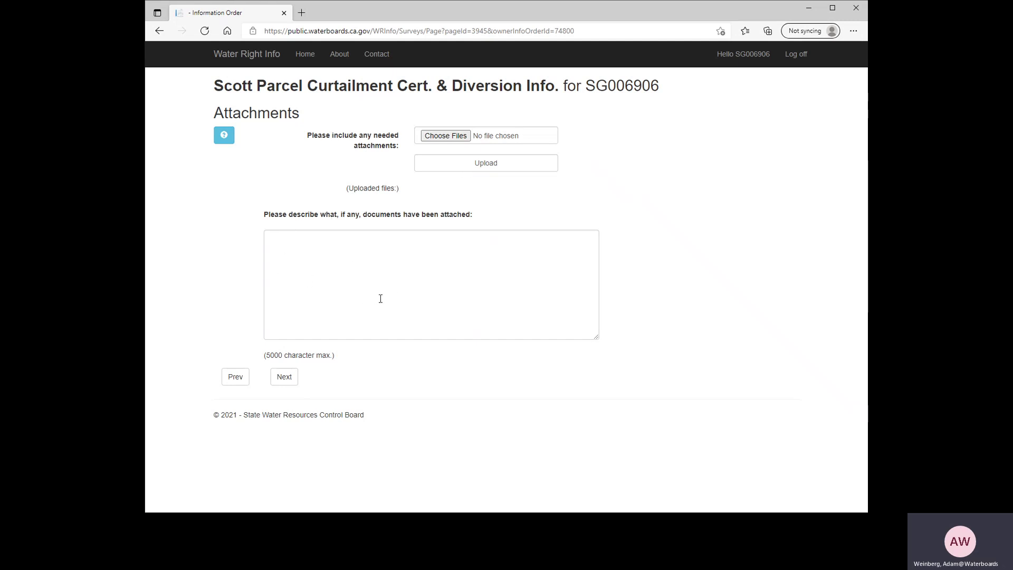
- Advance from the Attachments page to the survey's Submission page
left_click(285, 379)
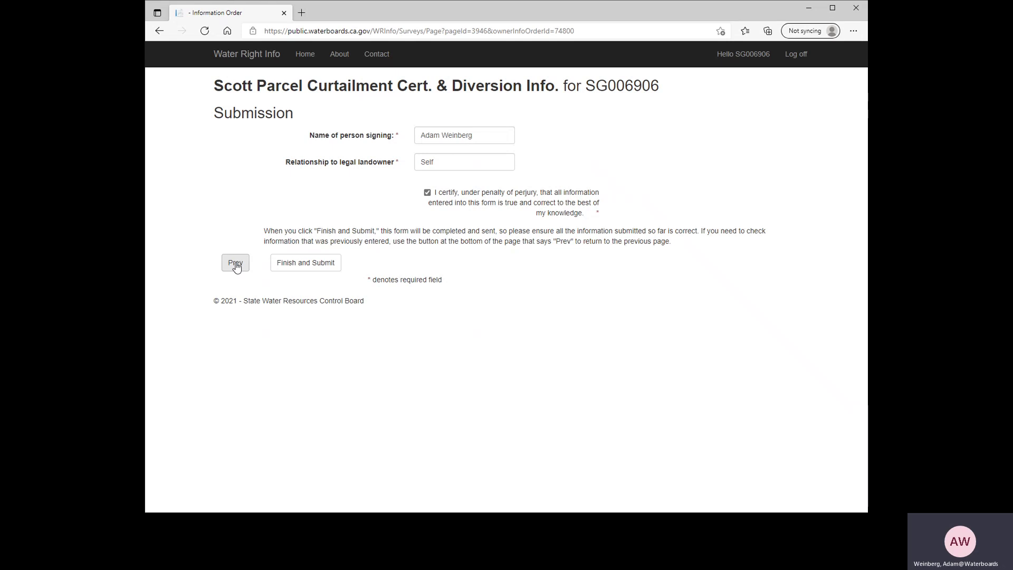
- Submit the Scott Parcel Curtailment survey, review the Summary page, and return to the Dashboard
left_click(307, 264)
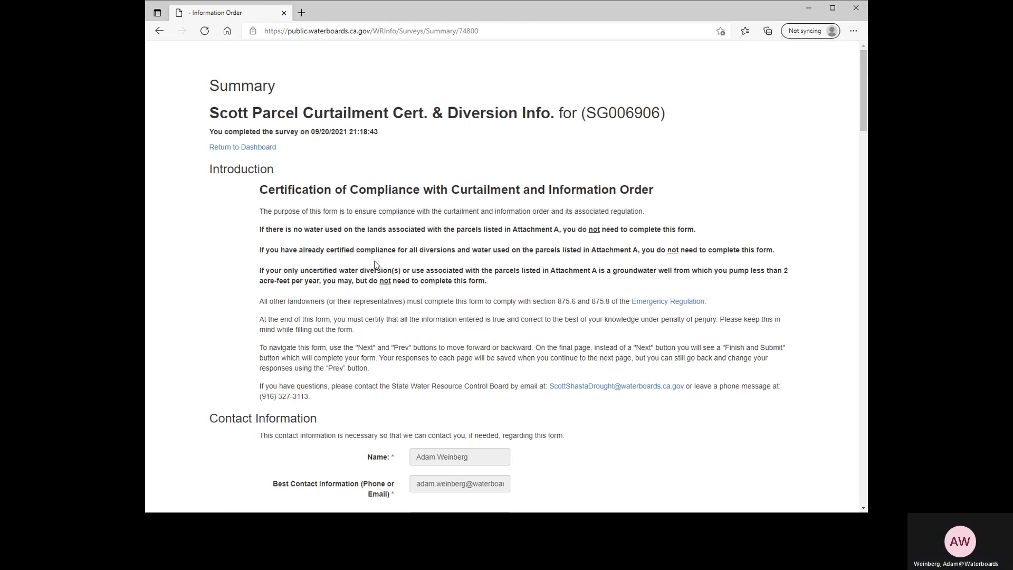
scroll(405, 244, "down", 4)
scroll(407, 243, "down", 9)
scroll(407, 243, "down", 15)
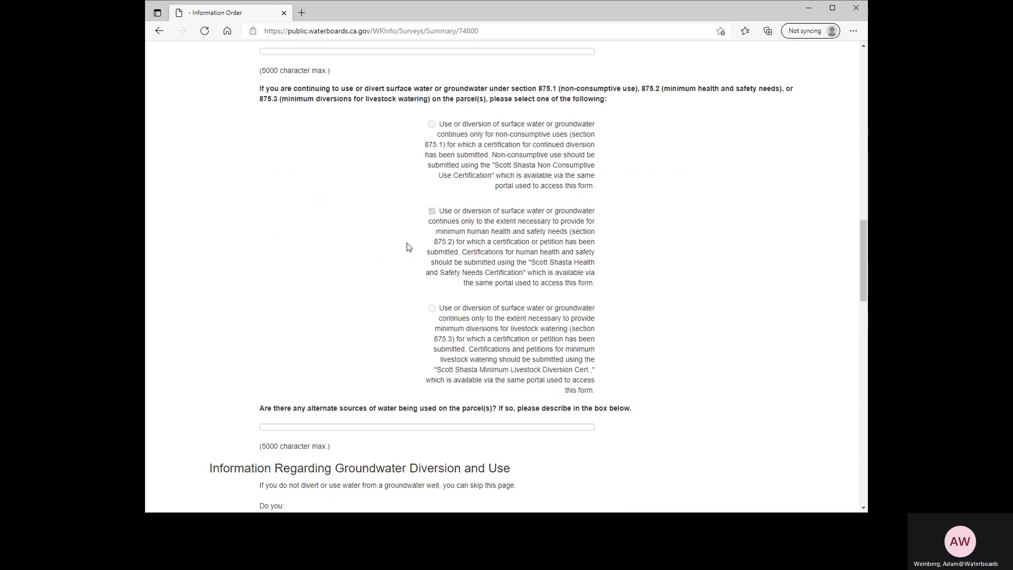
scroll(407, 243, "down", 15)
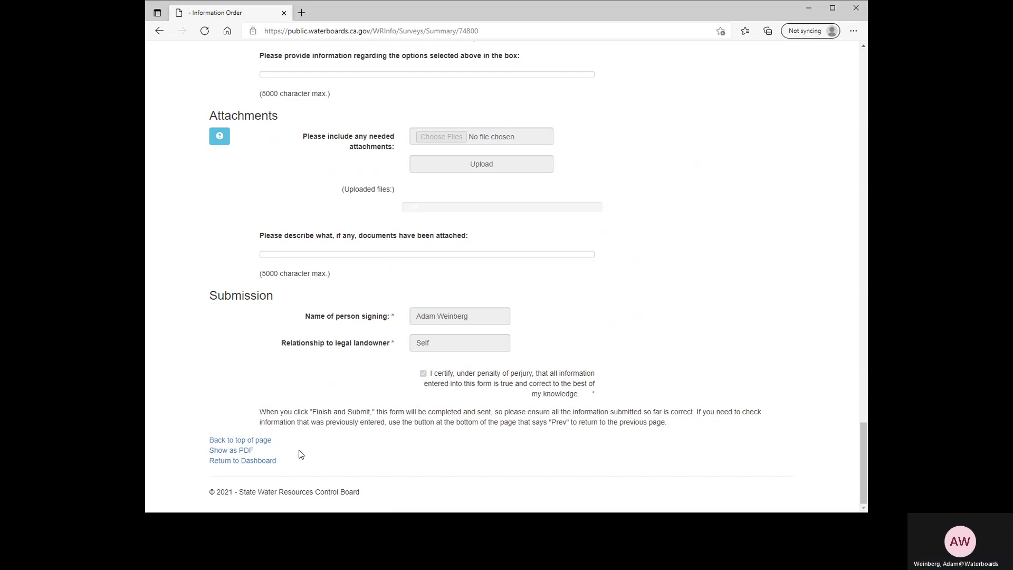
left_click(271, 460)
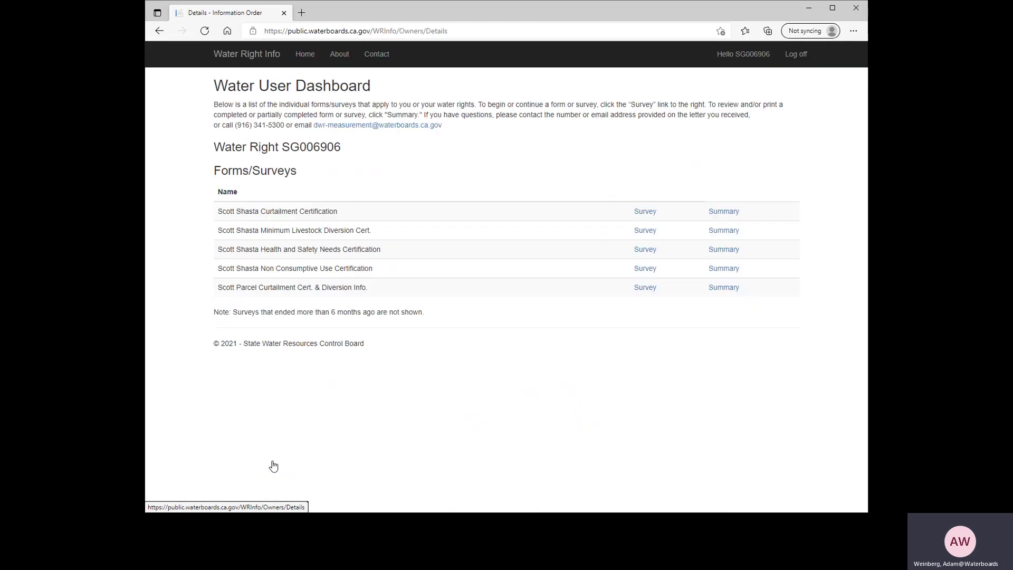